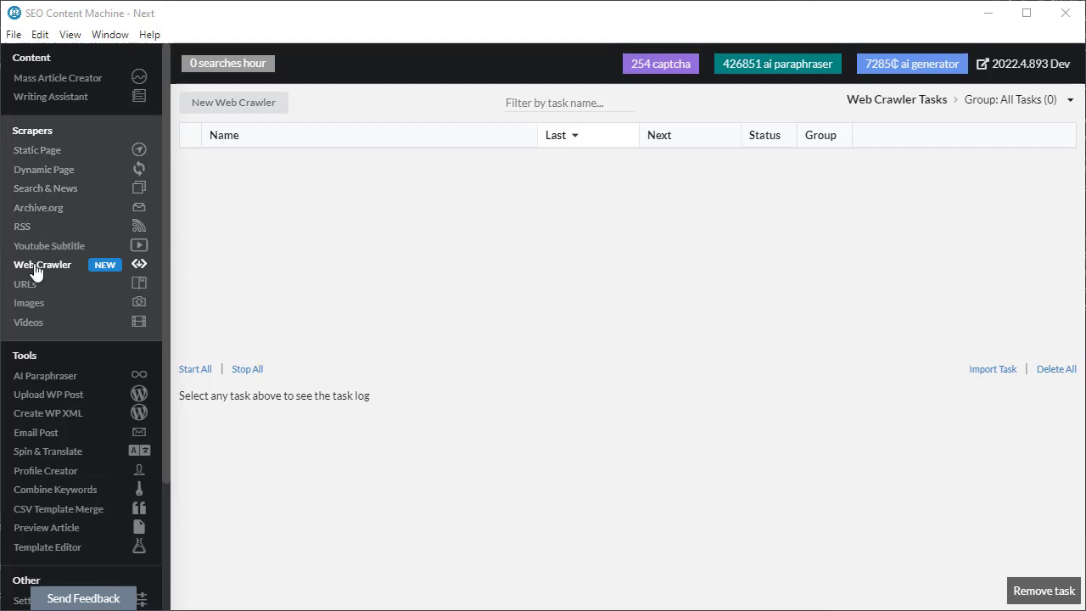
- Start a new Web Crawler task, opening the Web Crawler #1 form
click(236, 105)
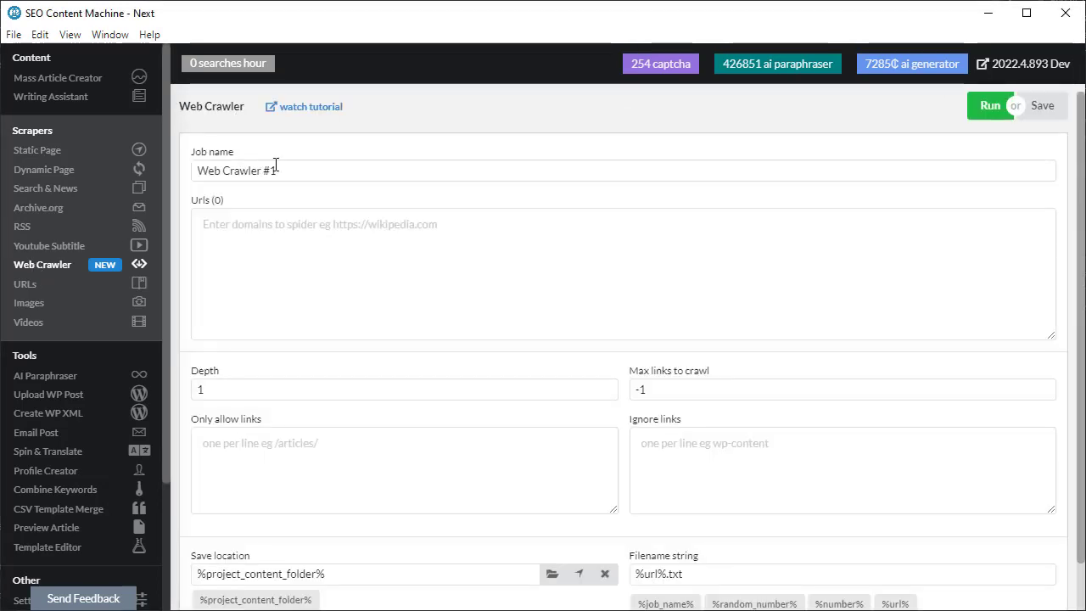
click(302, 224)
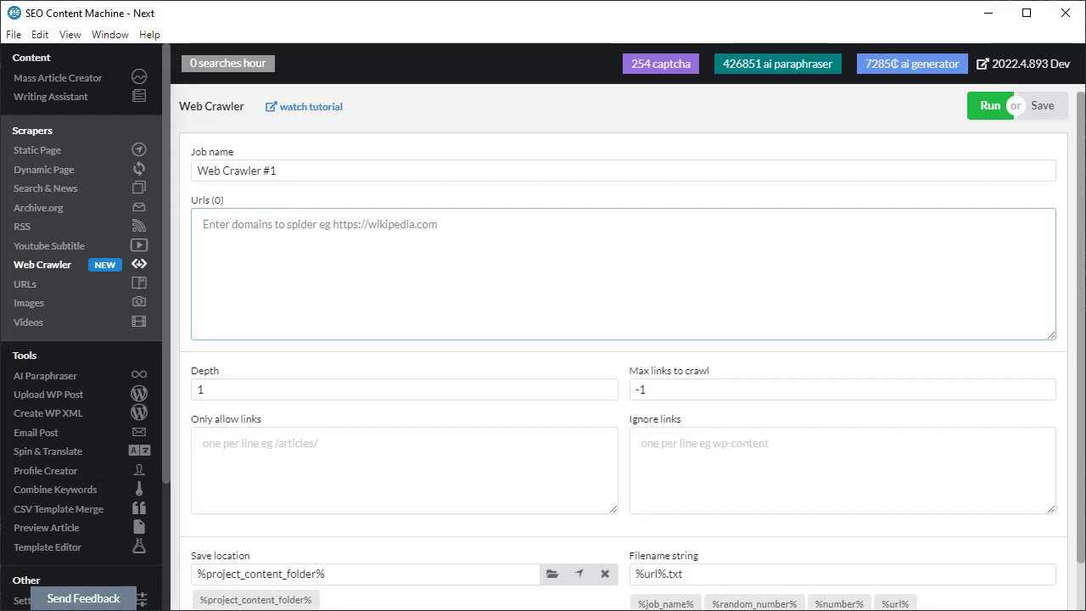
text(https://seocontentmachine.com)
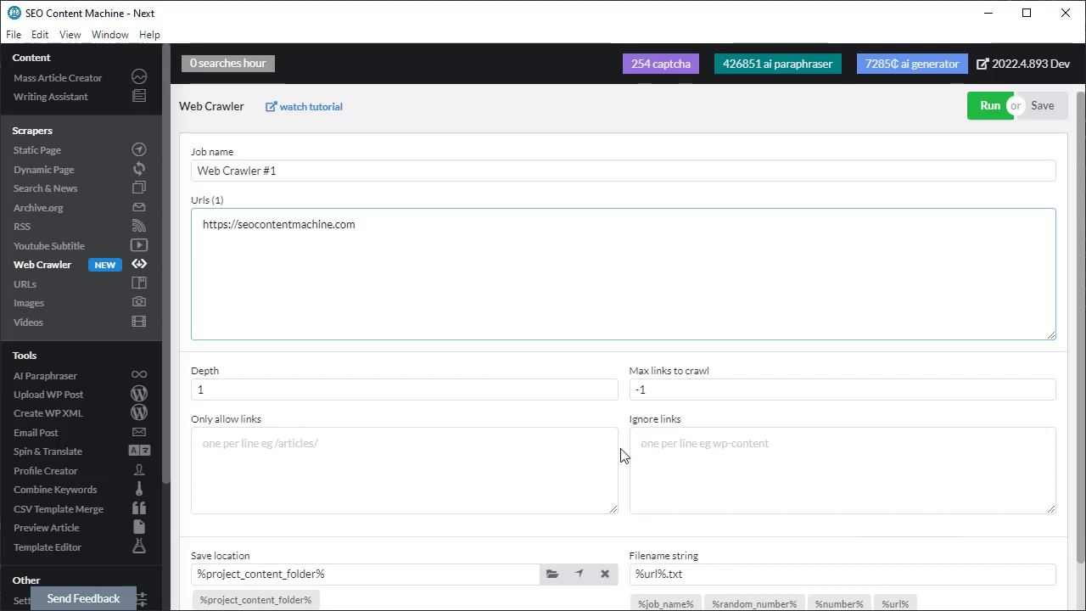
scroll(439, 528, down, 1)
scroll(439, 529, down, 2)
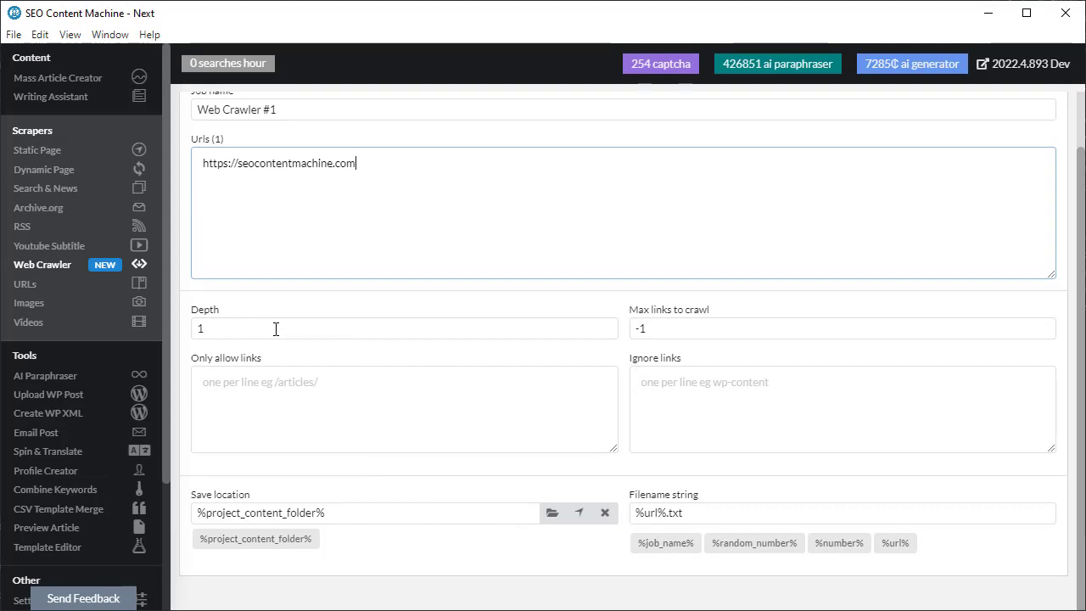
drag(404, 167, 194, 178)
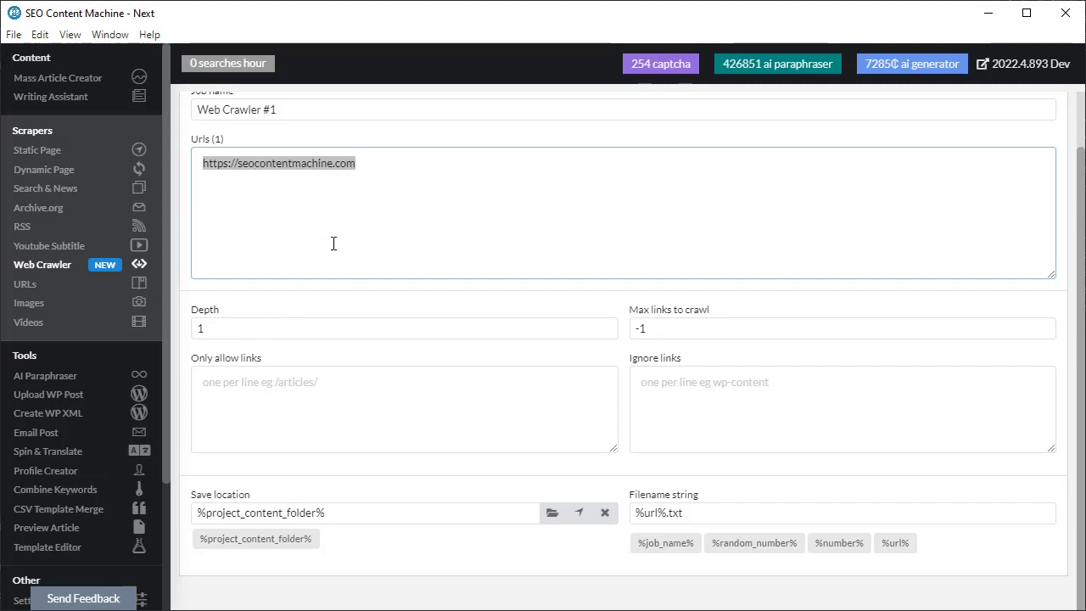
double_click(269, 328)
text(2)
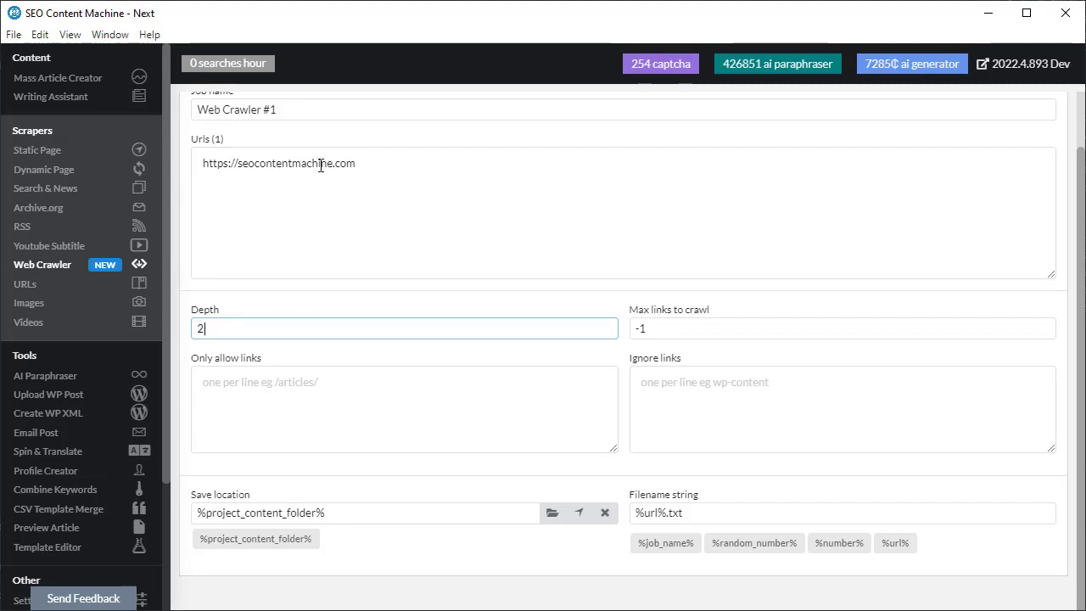
drag(204, 163, 432, 155)
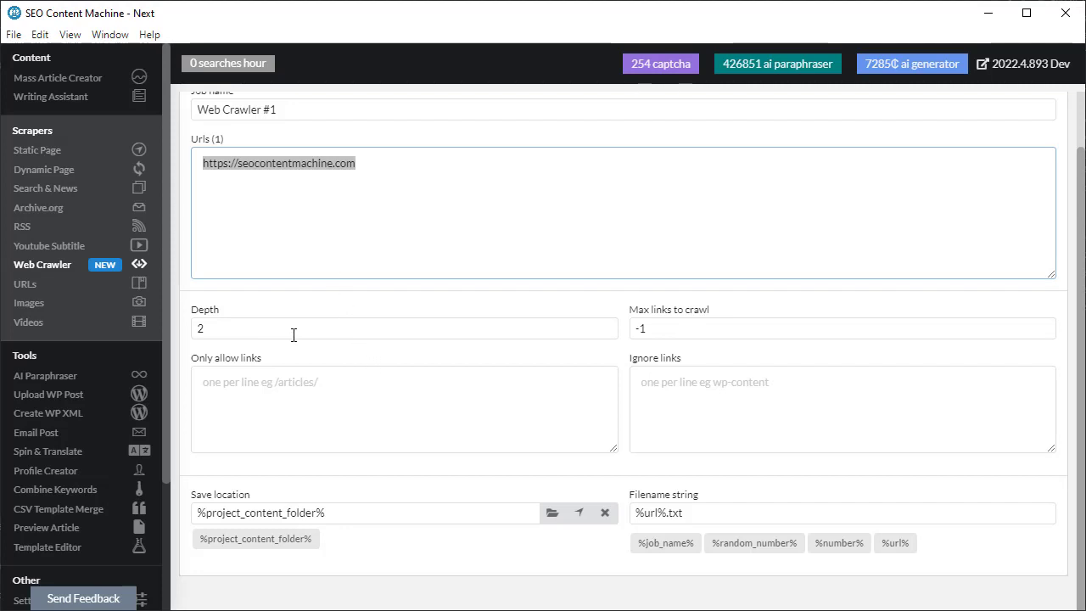
double_click(312, 166)
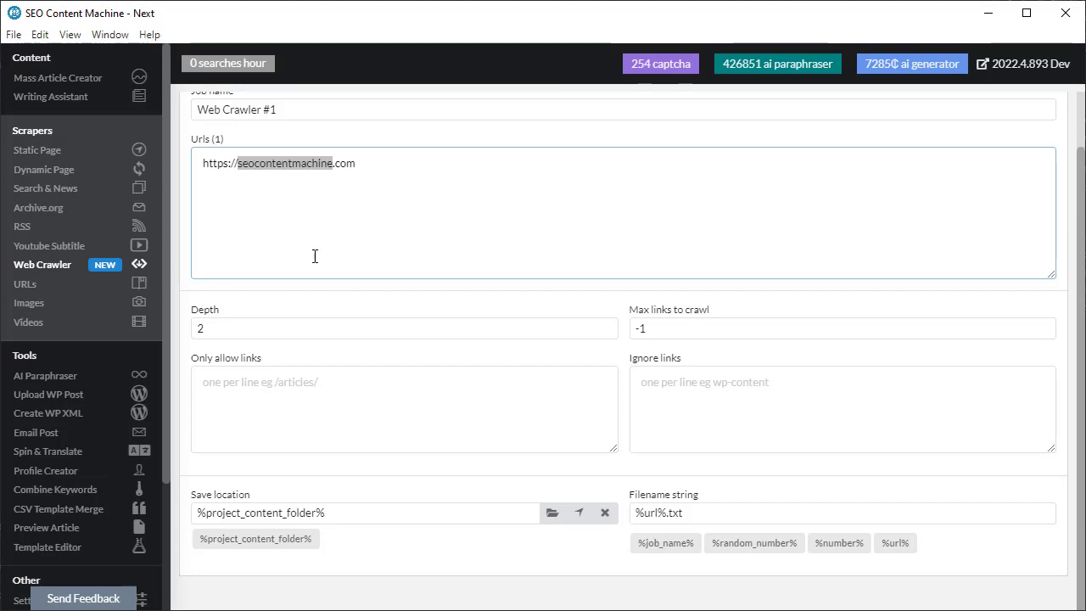
- Set Max links to crawl to 10, leaving the Only allow and Ignore links filters empty
click(719, 330)
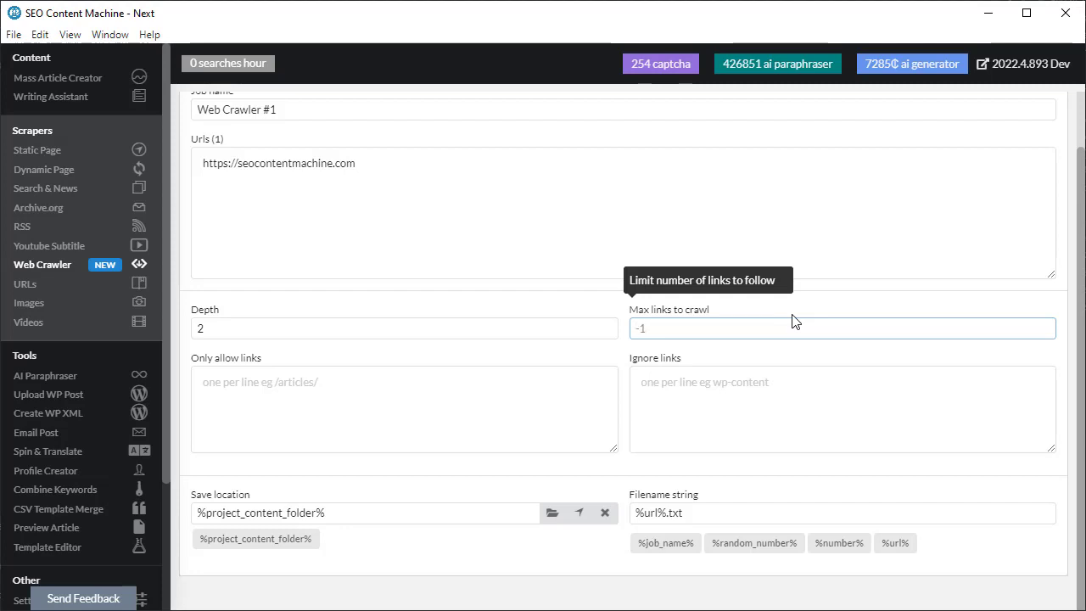
text(10)
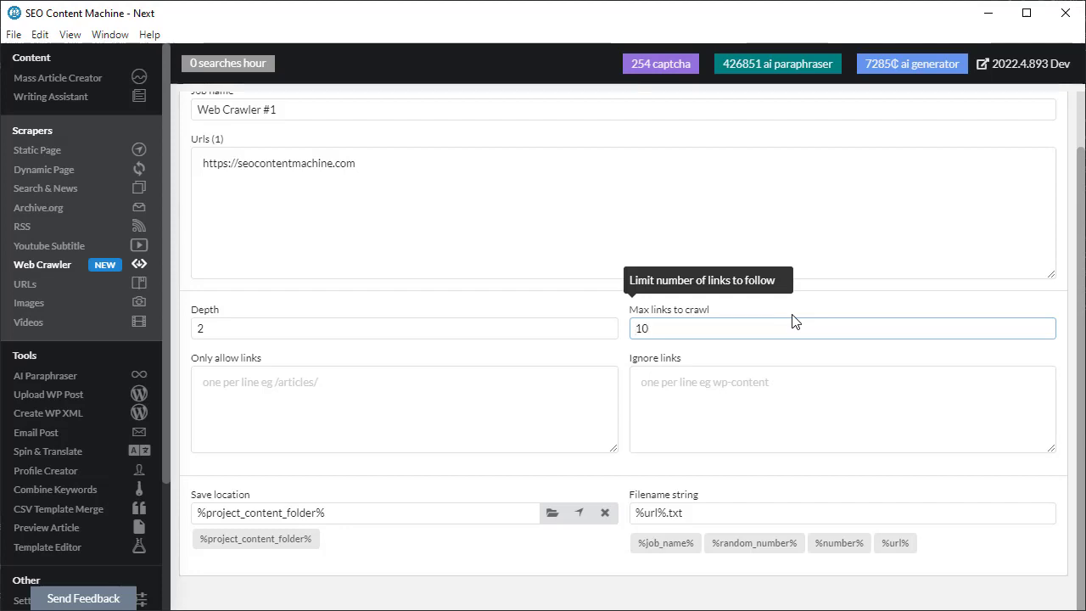
click(293, 407)
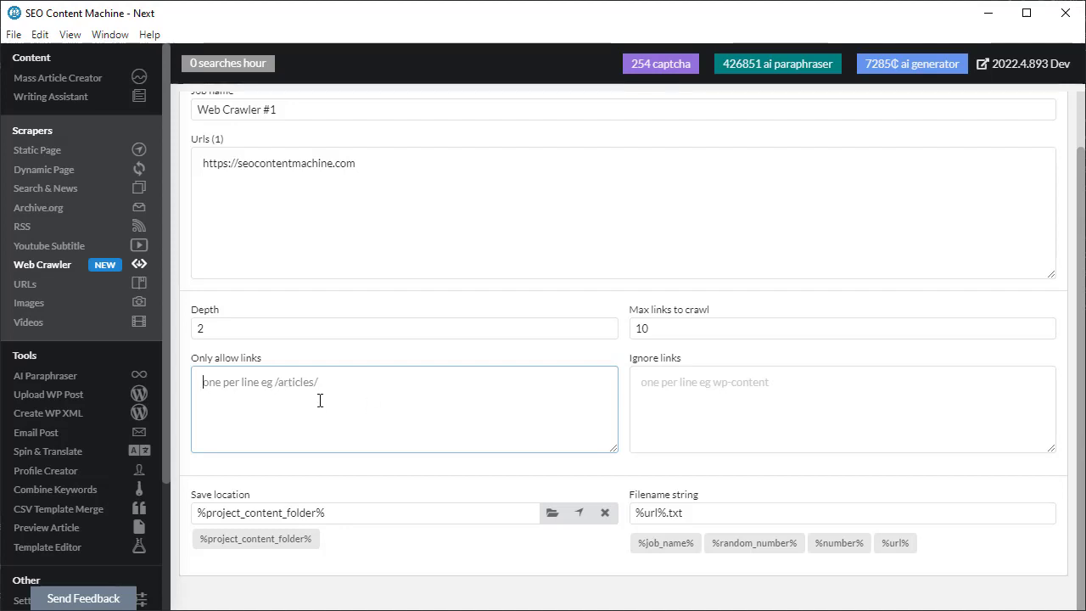
click(733, 394)
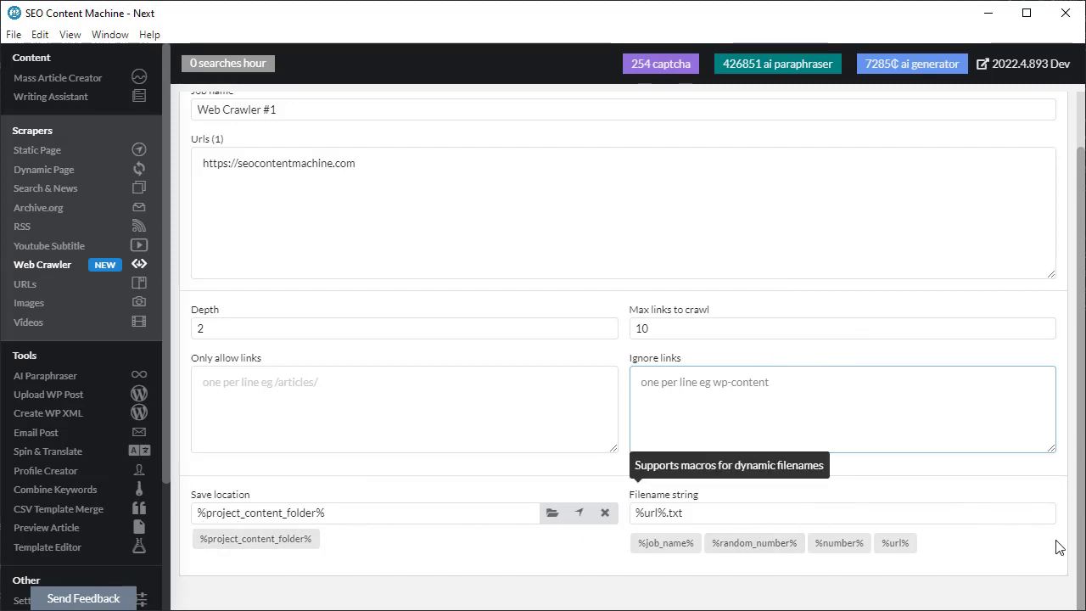
scroll(1029, 564, up, 3)
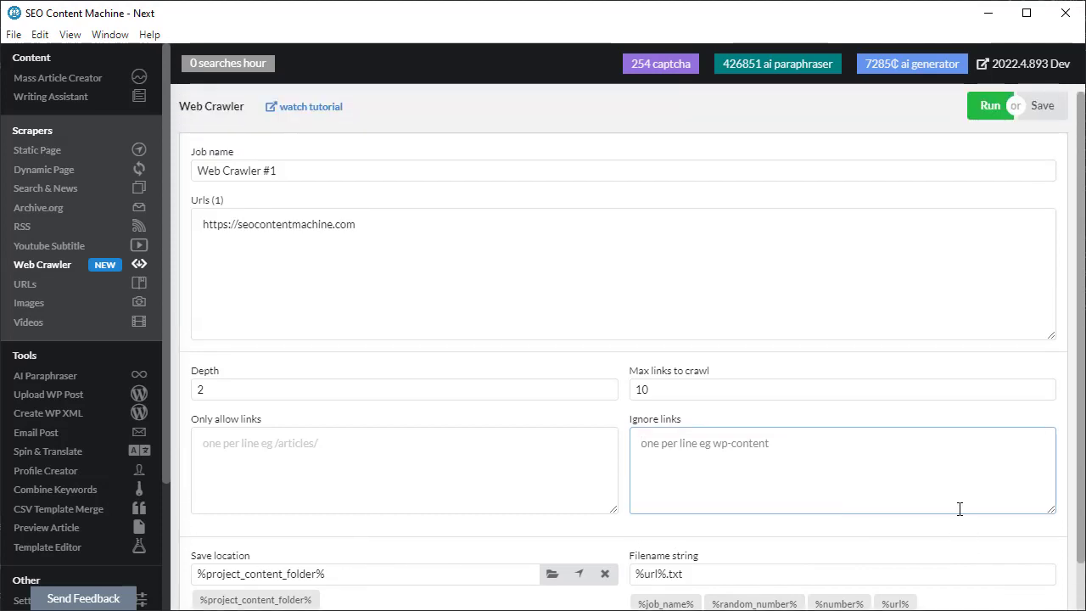
- Run Web Crawler #1 and follow its log from 42 homepage links until completion
click(990, 106)
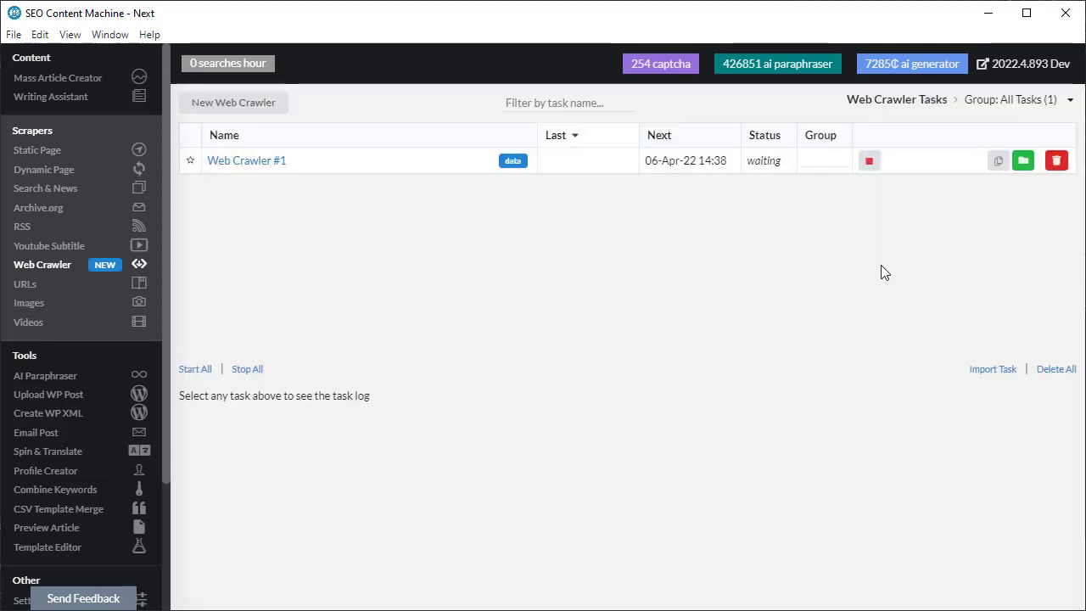
click(607, 159)
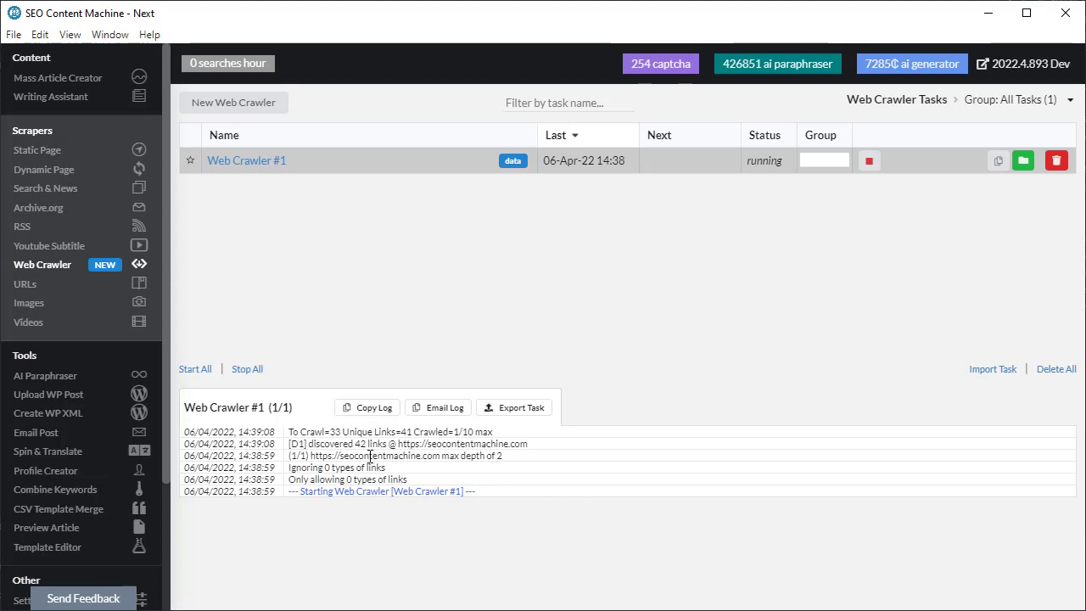
drag(355, 443, 553, 456)
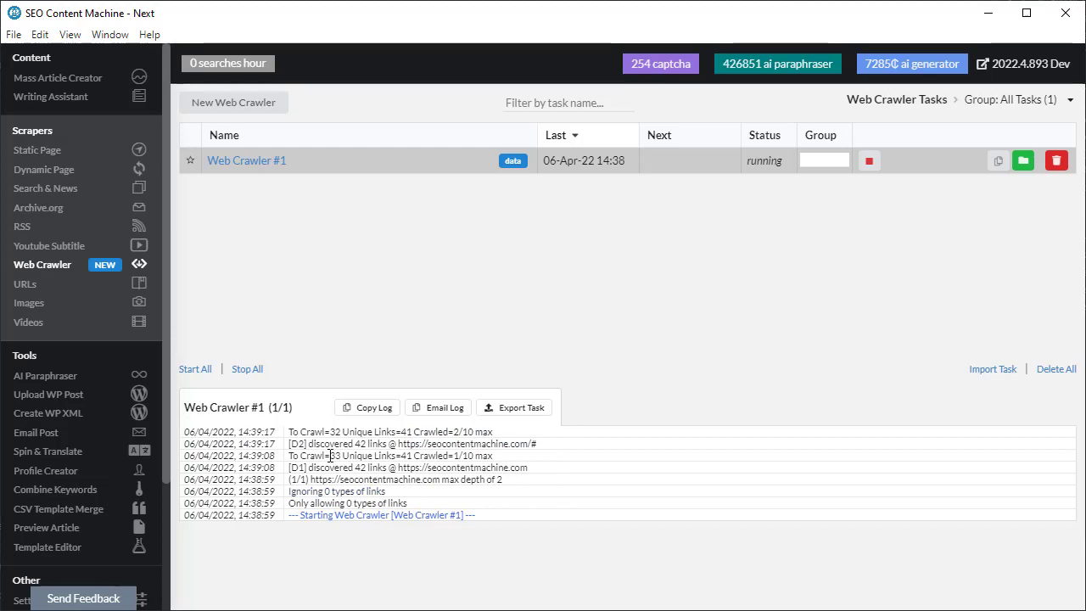
drag(341, 456, 291, 455)
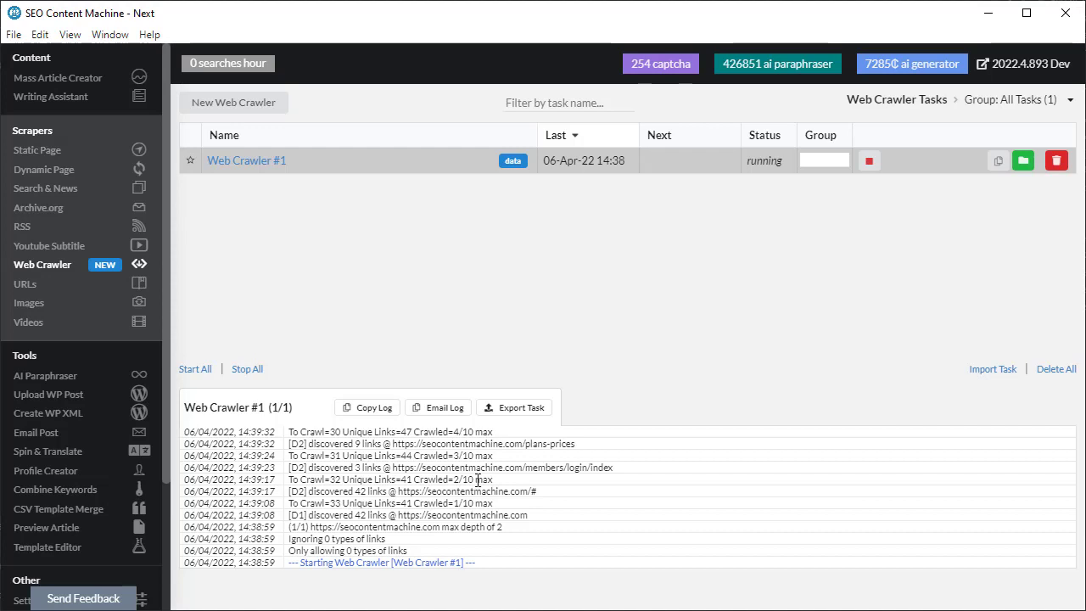
drag(570, 496, 452, 492)
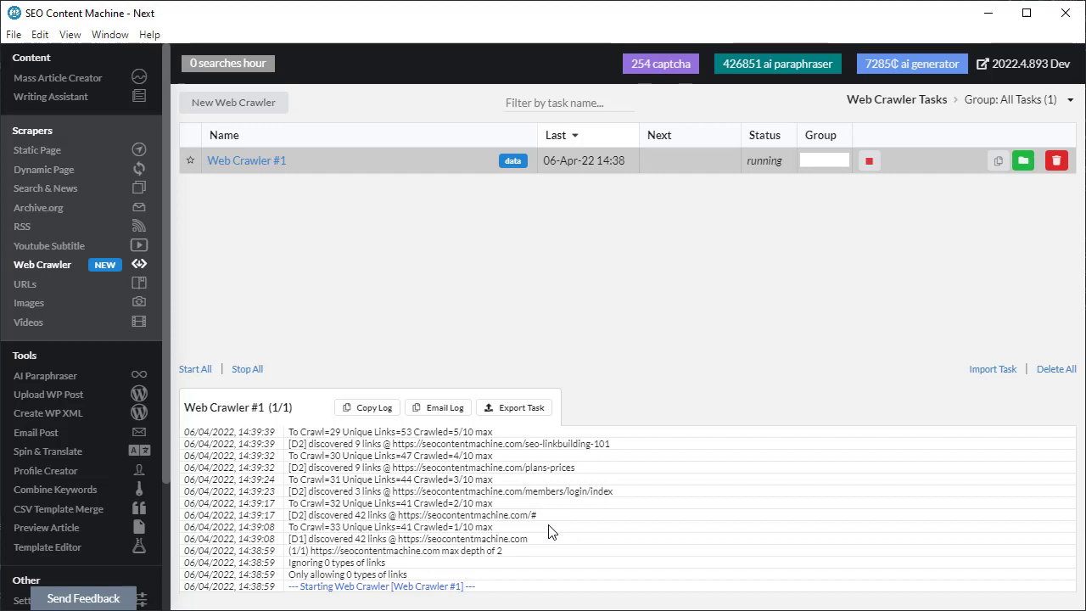
double_click(533, 514)
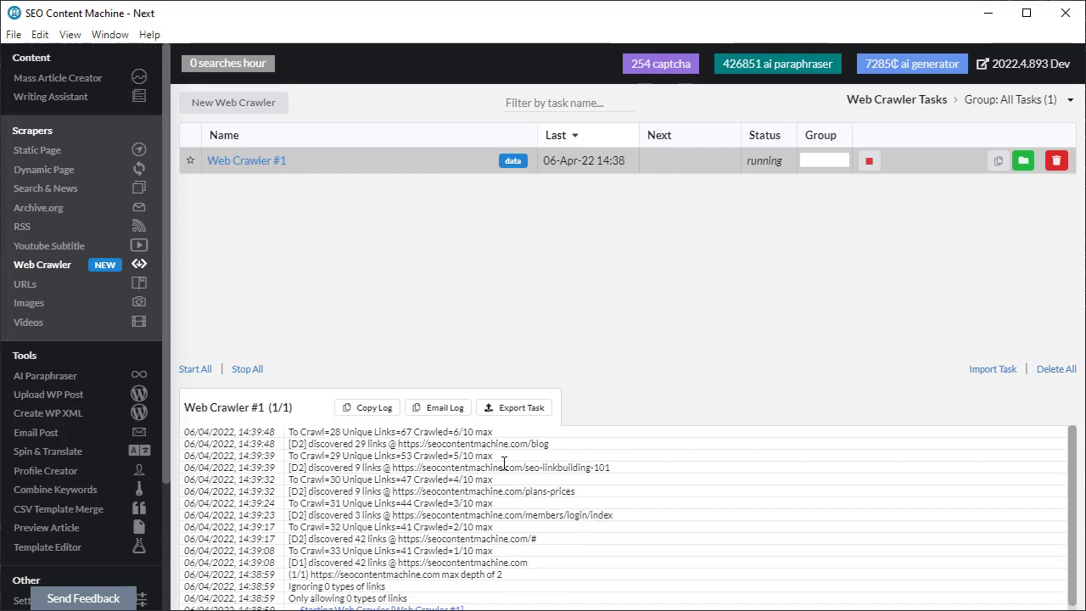
drag(352, 492, 480, 492)
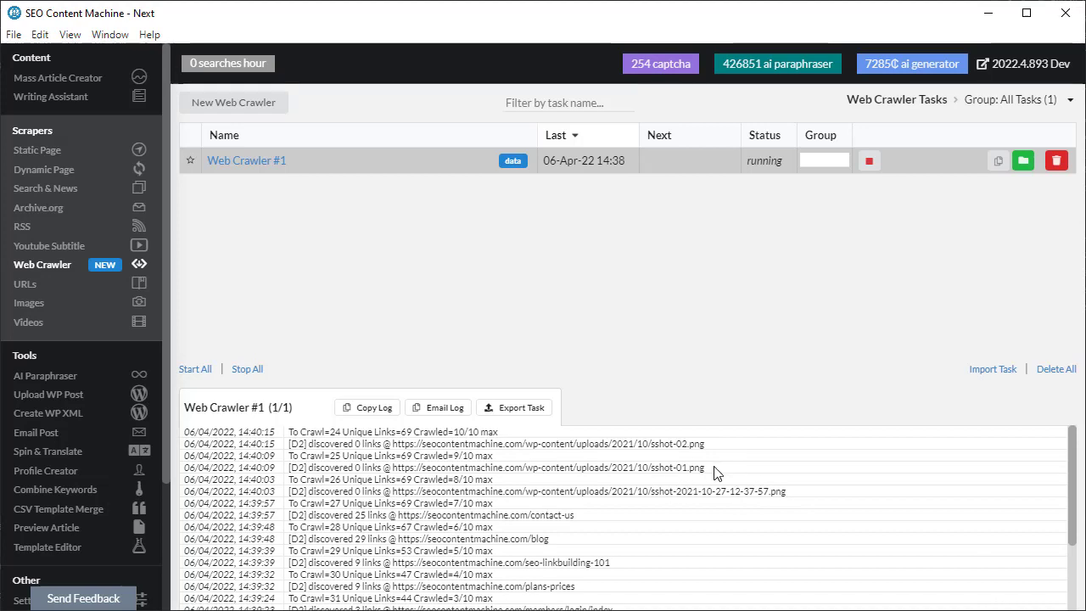
mouse_move(719, 468)
mouse_down()
mouse_move(411, 469)
mouse_move(393, 480)
mouse_move(725, 486)
mouse_up()
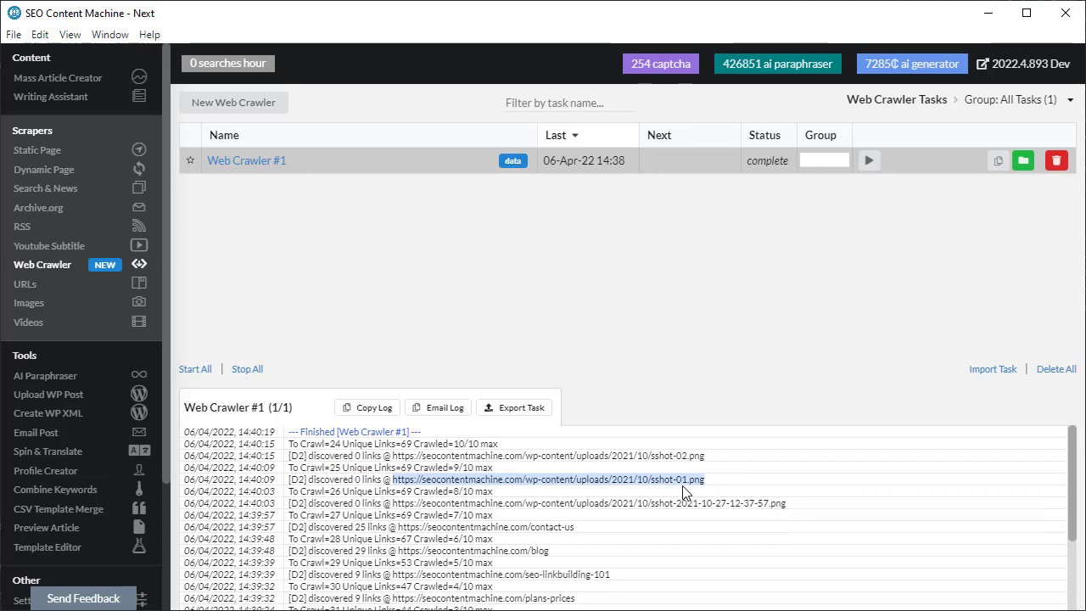
- Add 'png' to Web Crawler #1's Ignore links from a copied image URL and rerun it
right_click(686, 481)
click(718, 519)
click(258, 163)
click(735, 444)
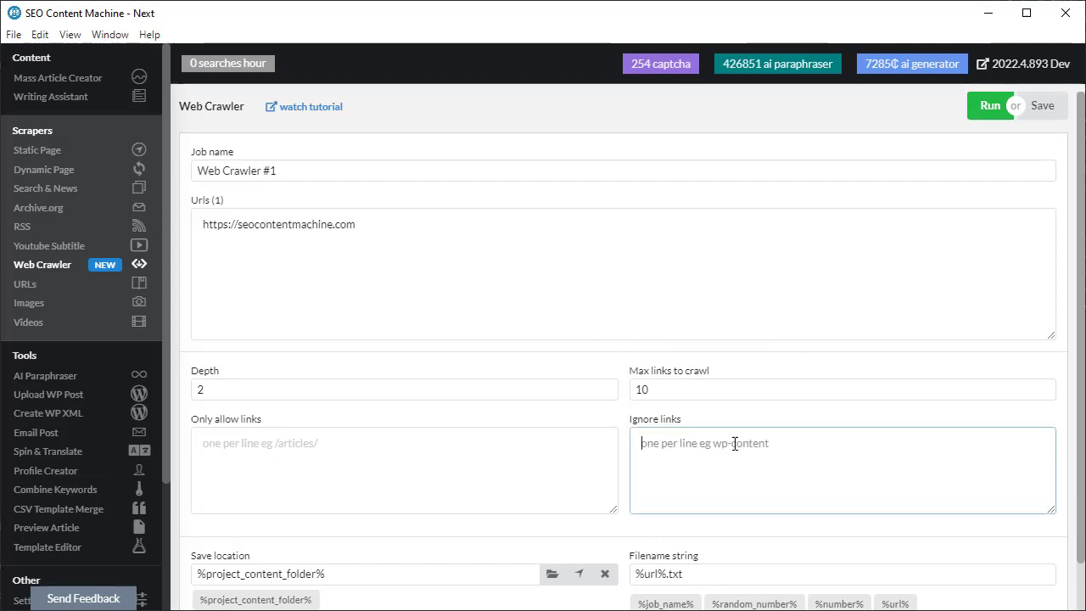
right_click(705, 448)
click(783, 496)
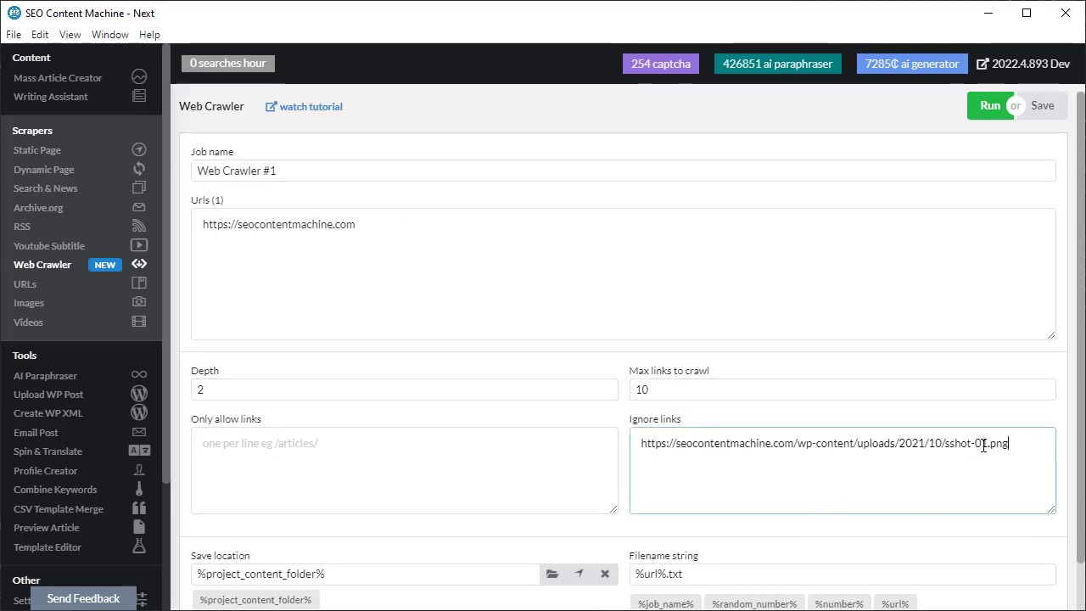
drag(984, 446, 614, 477)
key(BackSpace)
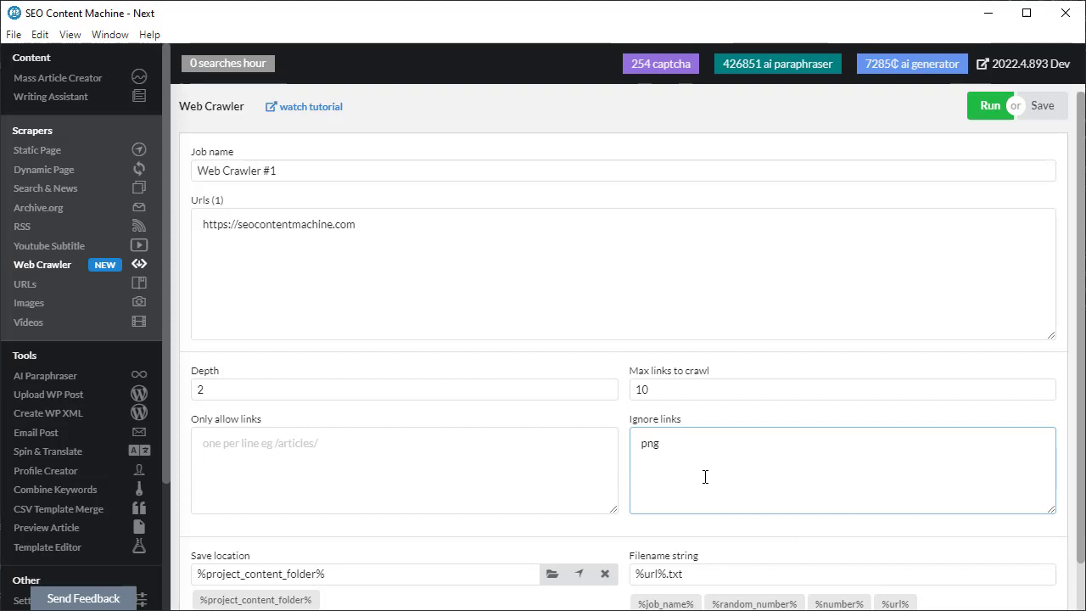
click(990, 106)
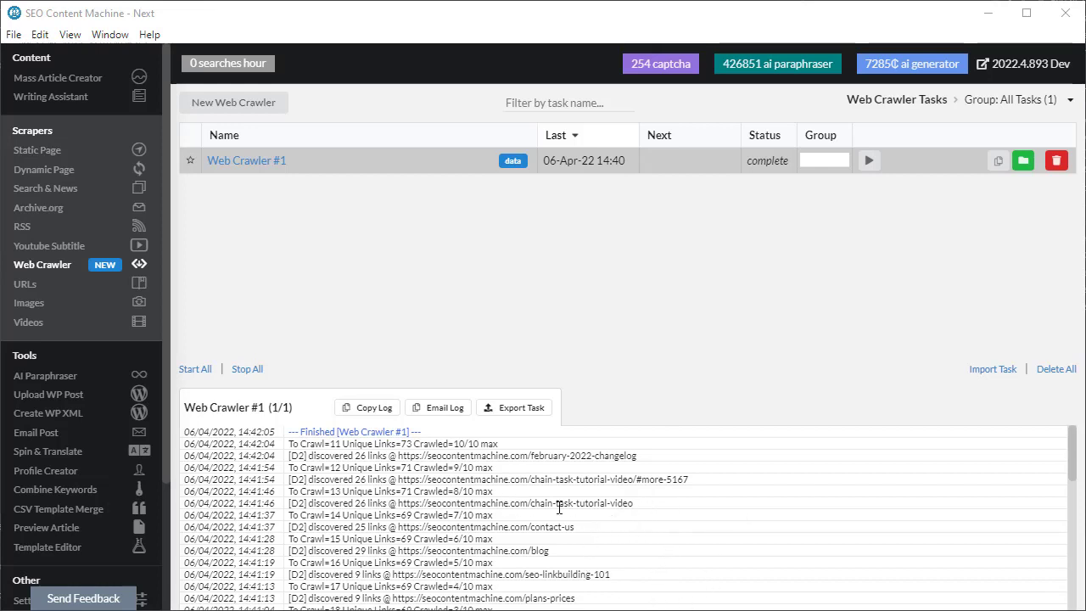
drag(410, 504, 698, 503)
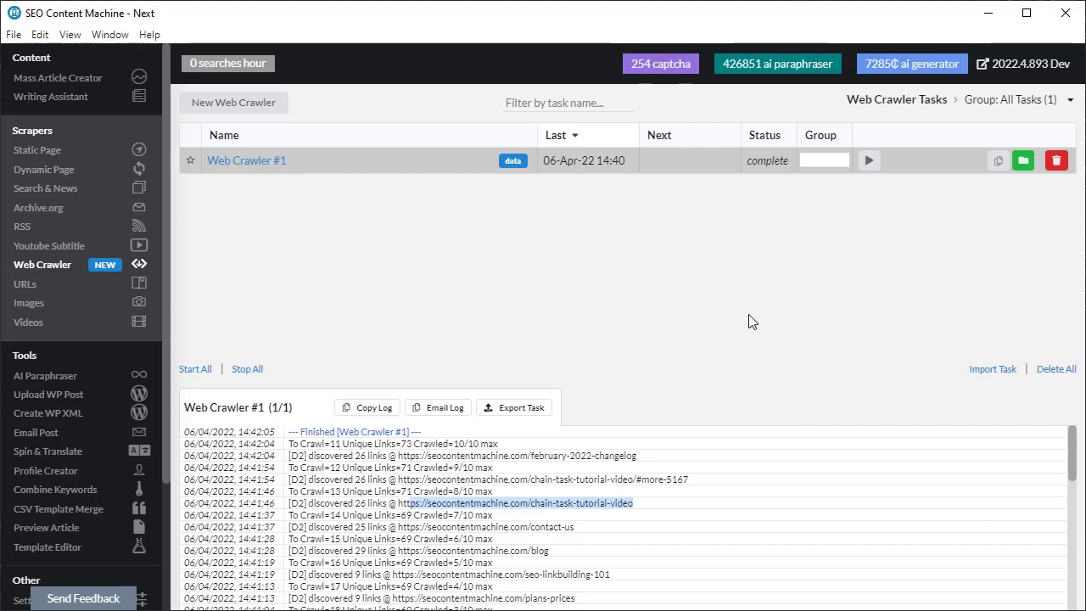
- Open the output folder and preview seocontentmachine.com.txt in a widened preview pane
click(1025, 162)
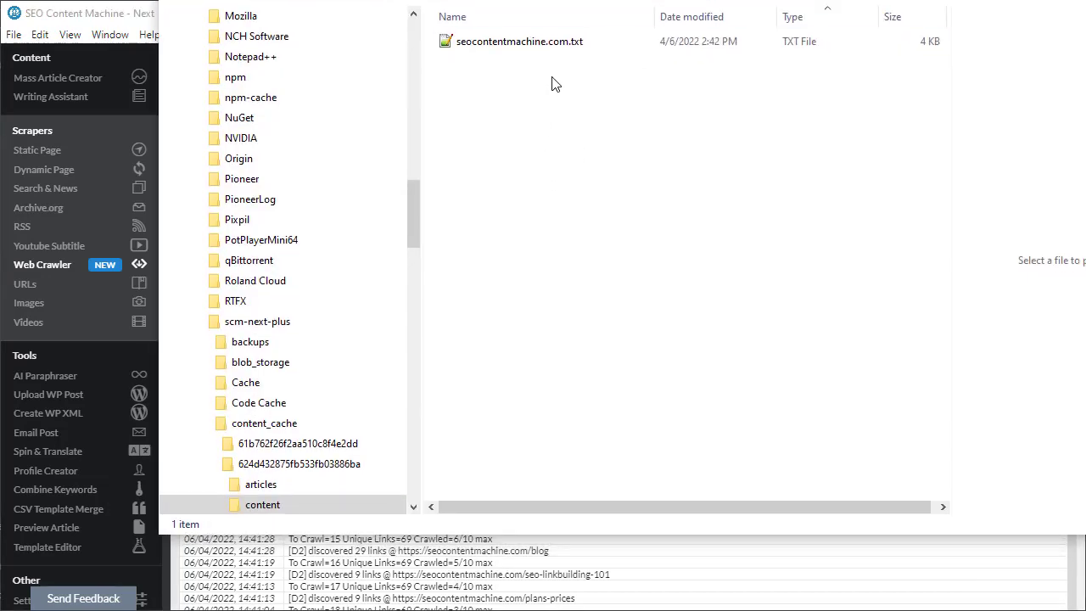
click(509, 49)
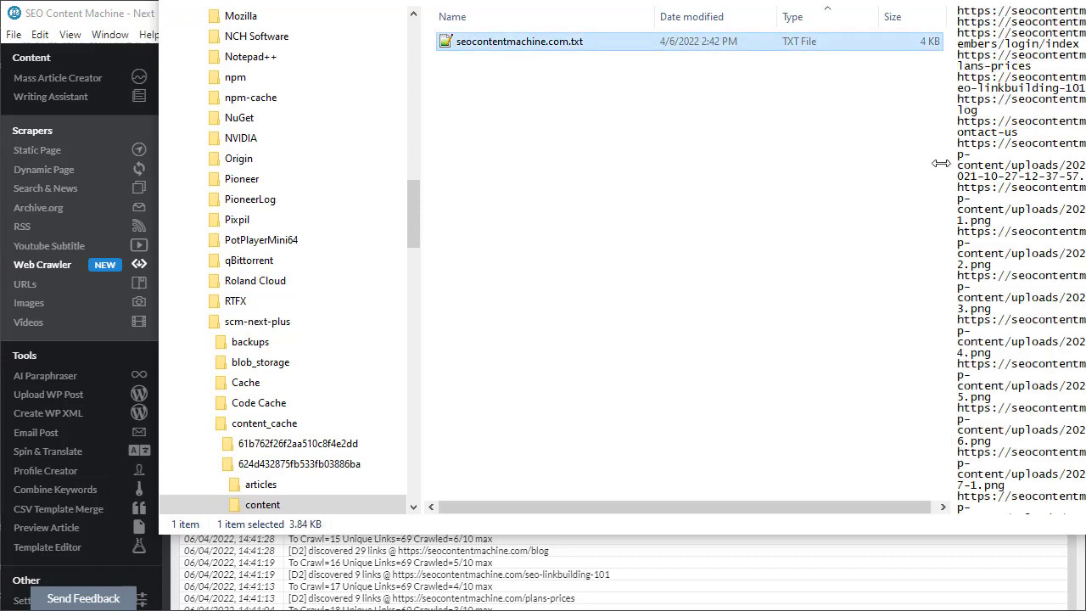
drag(942, 163, 550, 191)
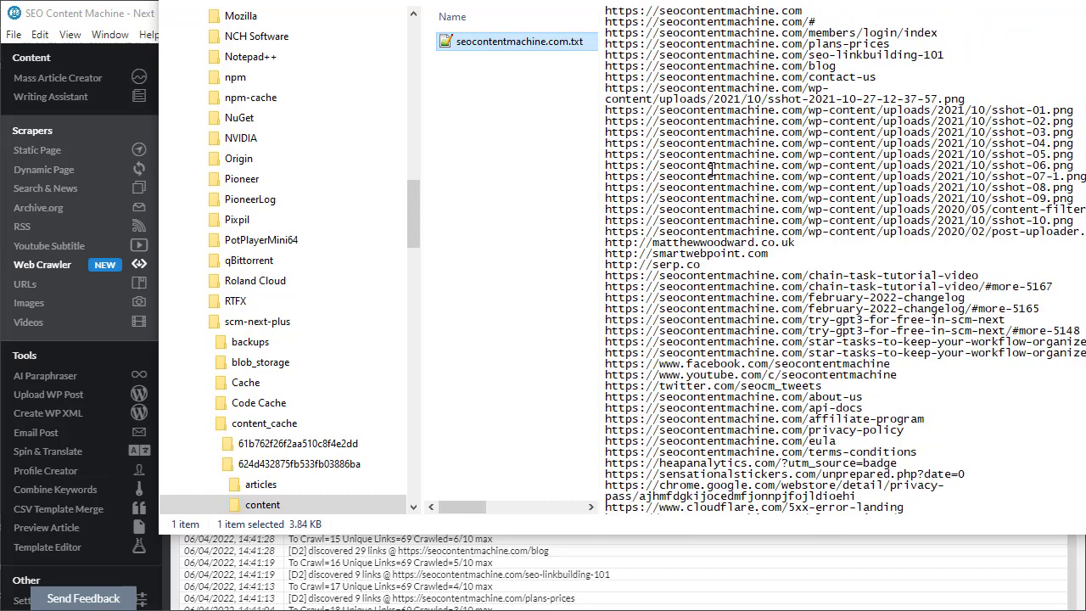
drag(721, 15, 749, 292)
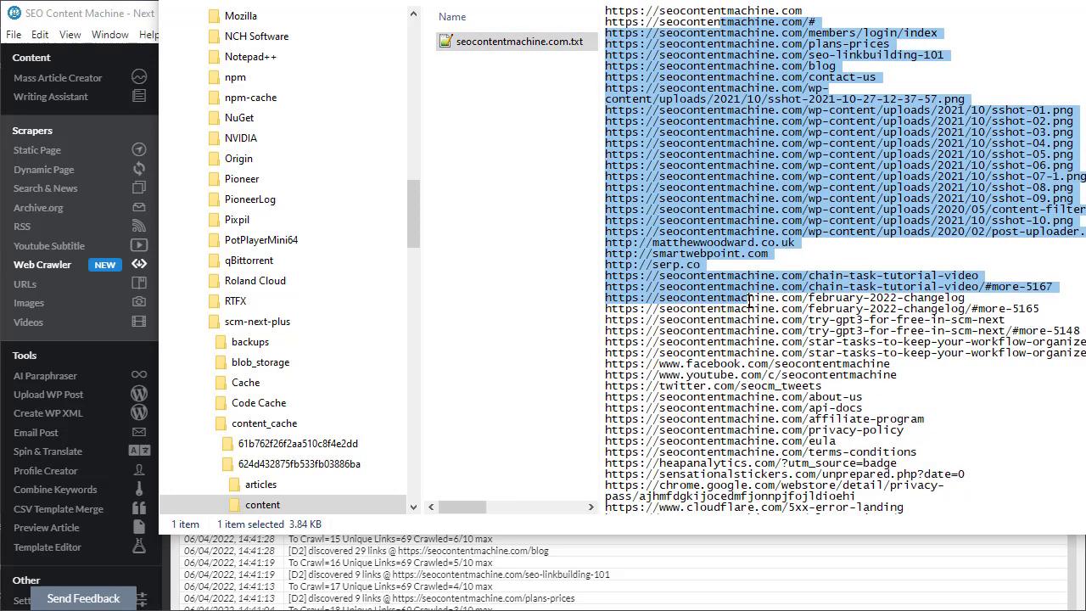
click(749, 299)
- Scroll through the saved URLs, spotting external domains like cloudflare, then return to SEO Content Machine
scroll(722, 58, down, 10)
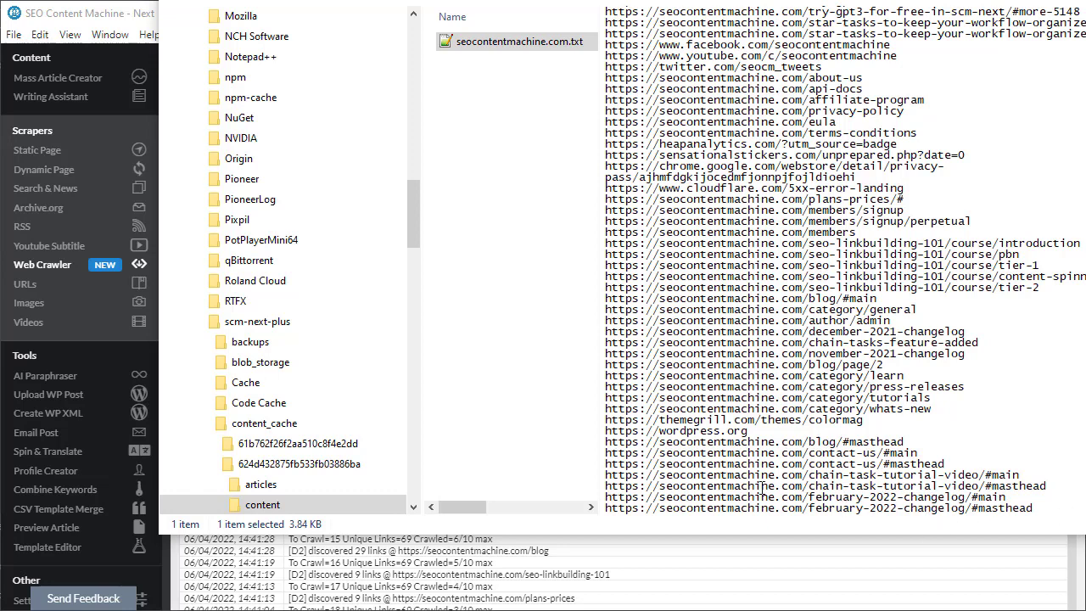
scroll(717, 465, up, 10)
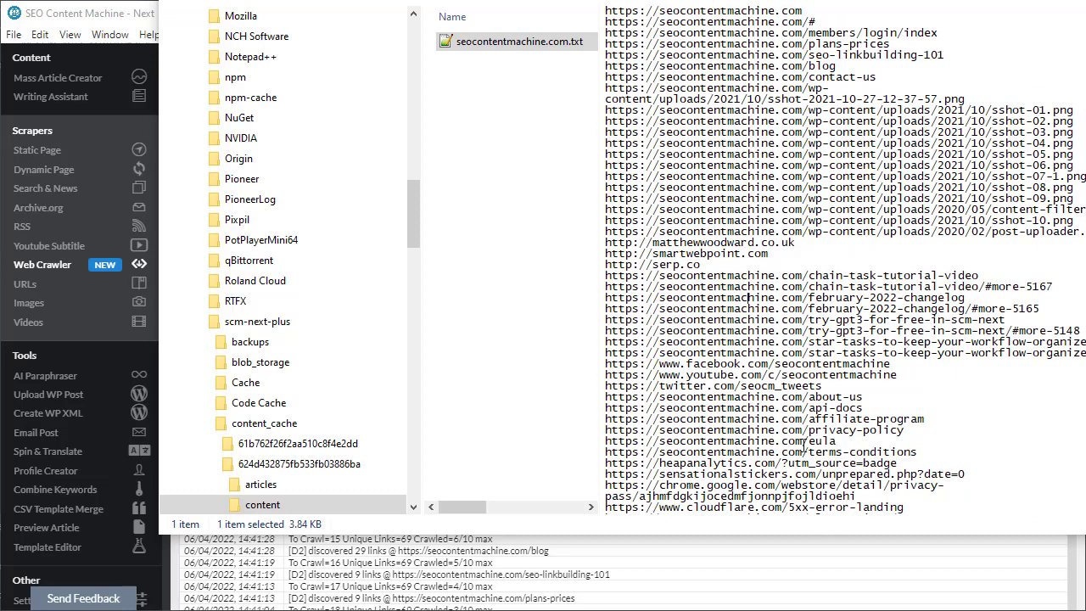
drag(804, 276, 605, 276)
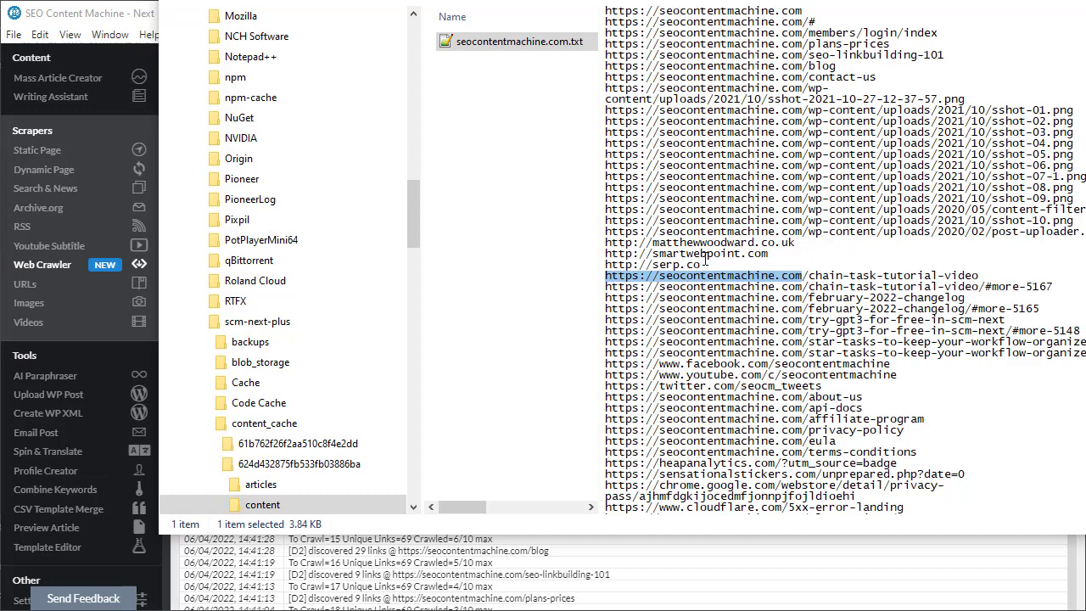
drag(713, 268, 584, 240)
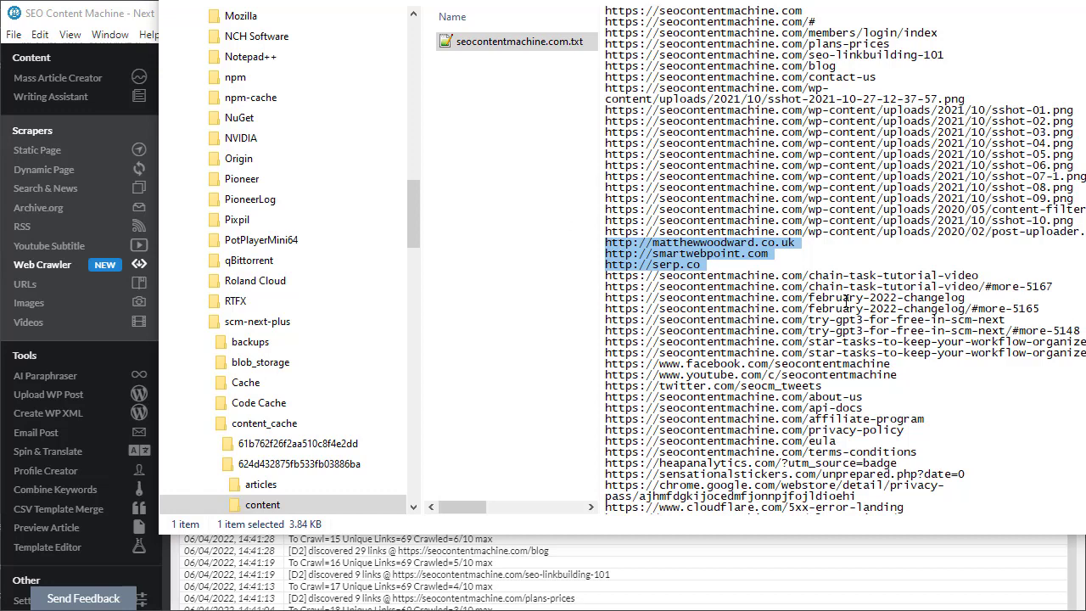
drag(803, 276, 570, 280)
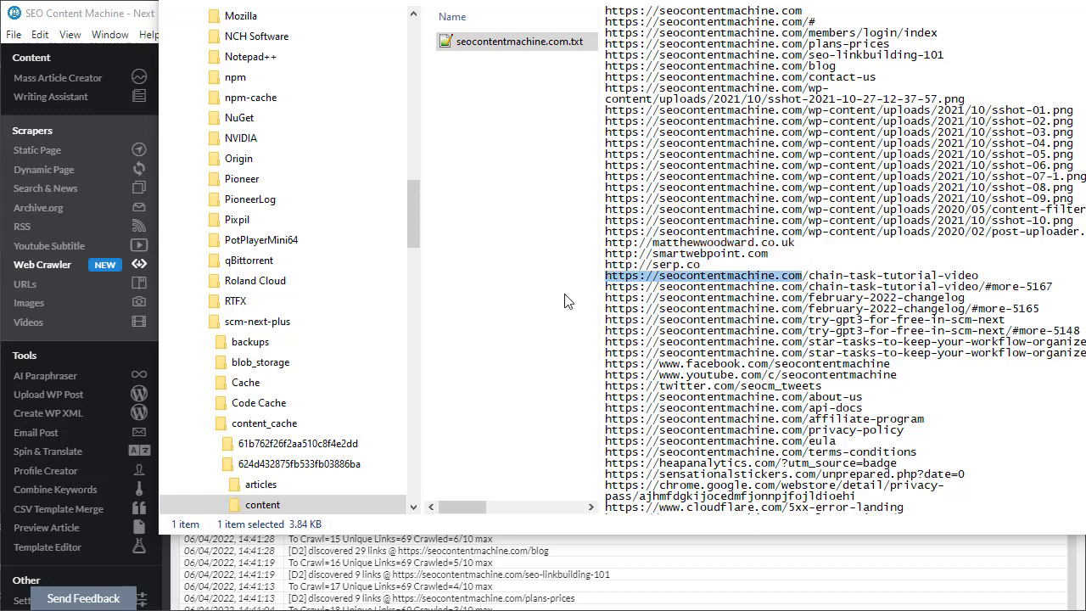
scroll(905, 343, down, 8)
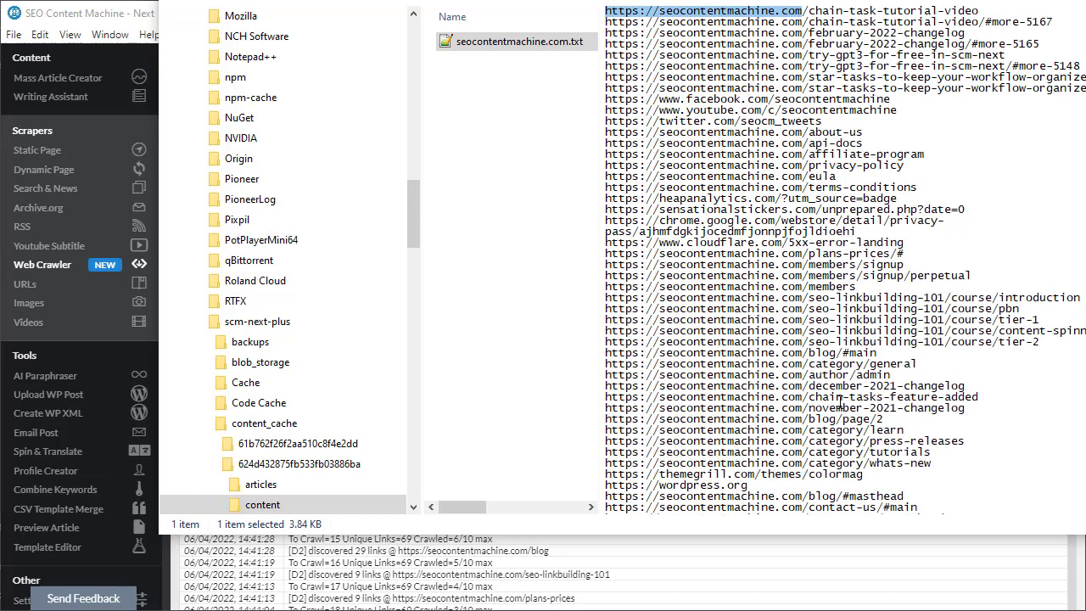
drag(679, 243, 660, 254)
click(750, 310)
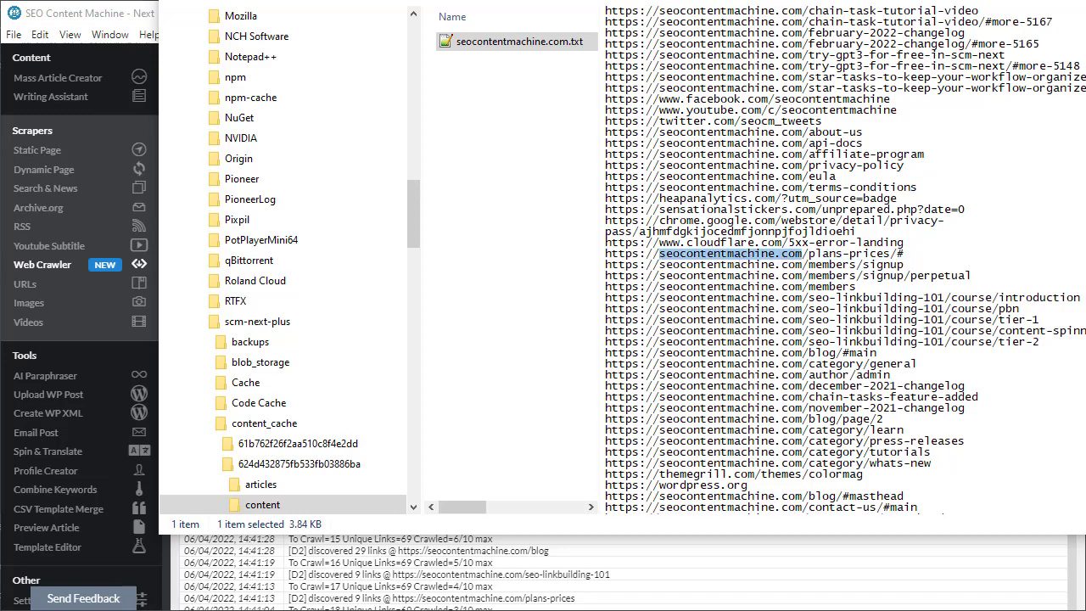
key(alt+Tab)
- Copy seocontentmachine.com from the start URL into Web Crawler #1's Only allow links list
click(253, 161)
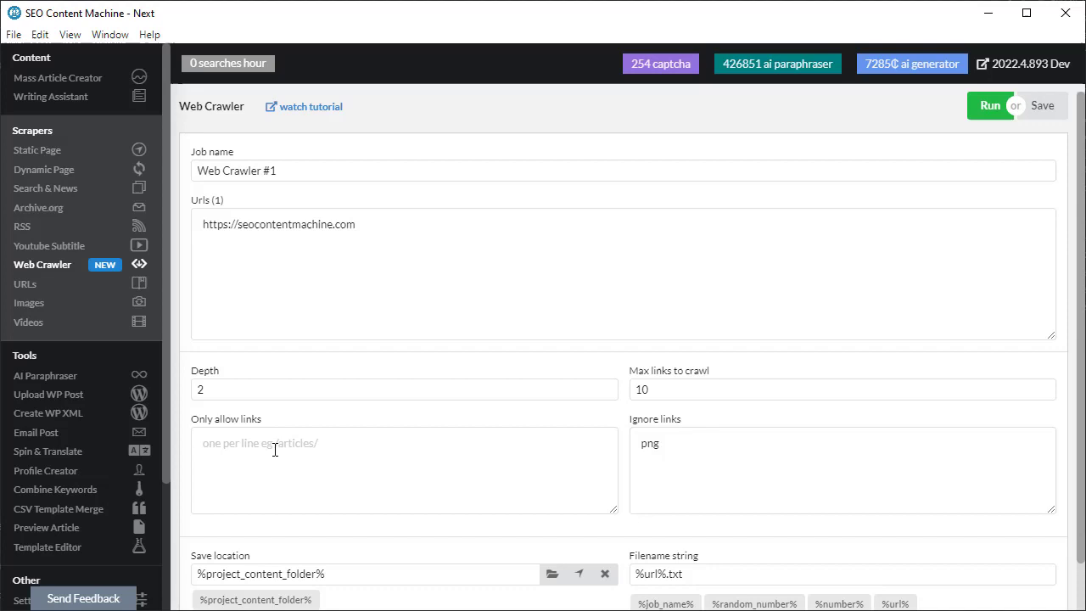
drag(362, 226, 240, 242)
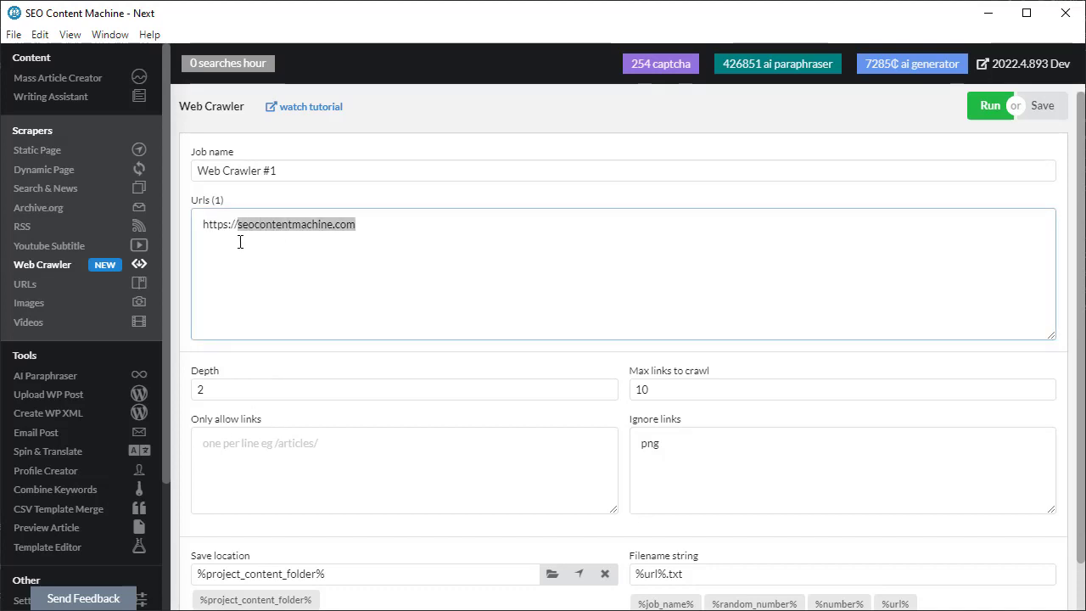
right_click(279, 229)
click(359, 293)
click(339, 448)
right_click(337, 455)
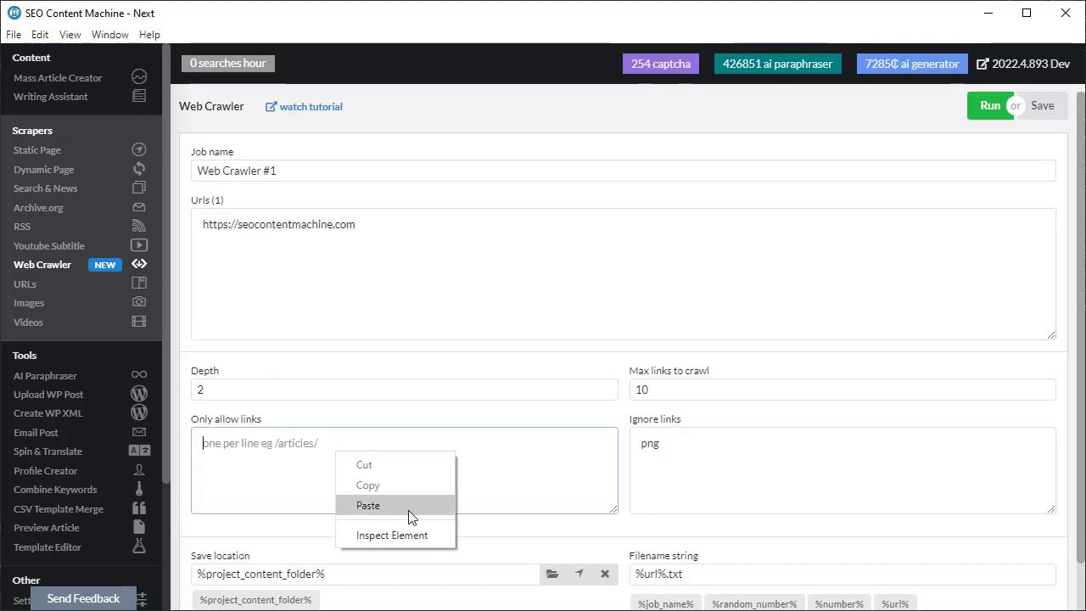
click(368, 506)
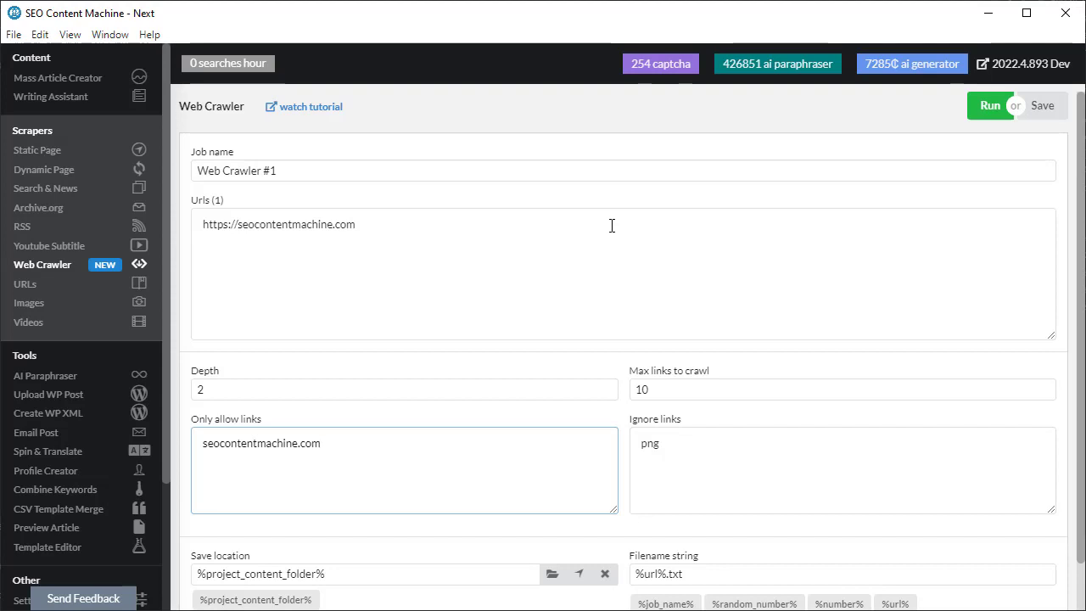